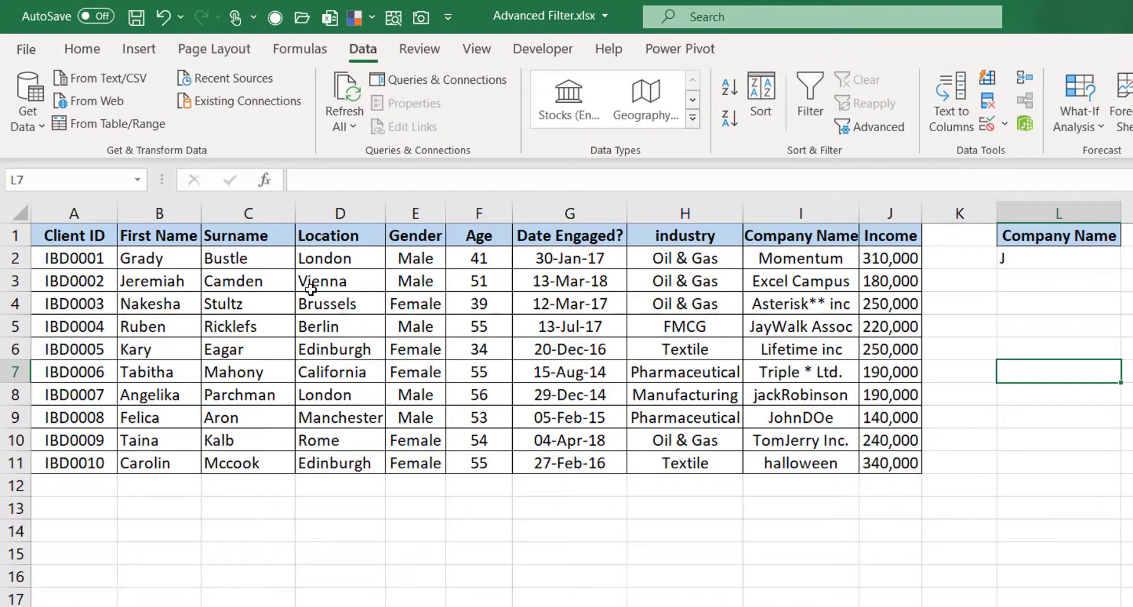
Add filter drop-downs to the header row of the client table on the Introduction sheet.
click(311, 290)
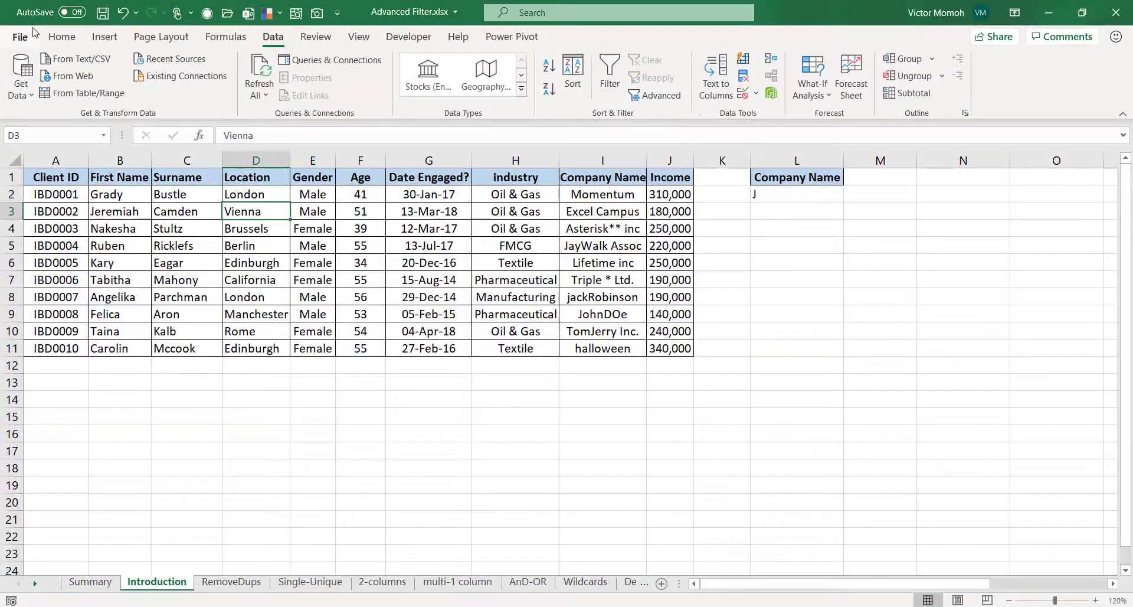
click(61, 36)
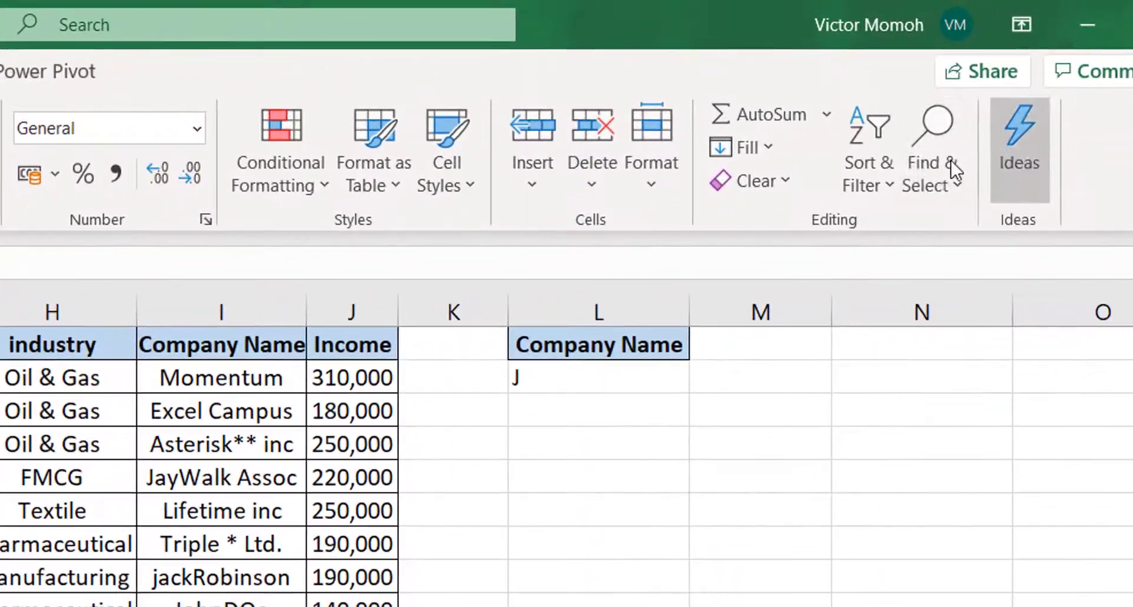
click(889, 177)
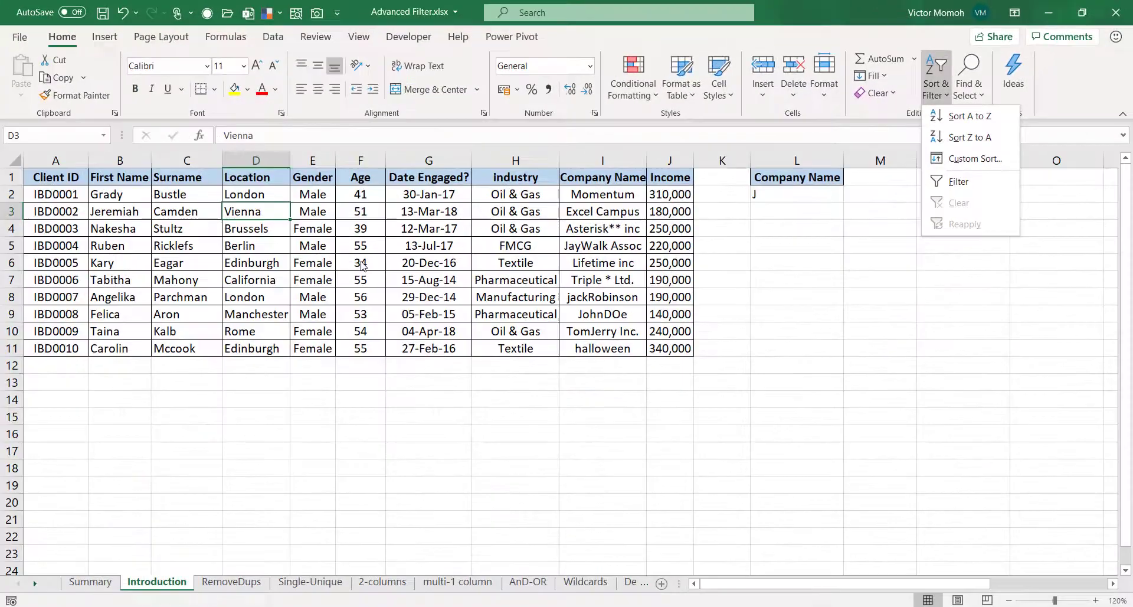
key(Escape)
click(291, 262)
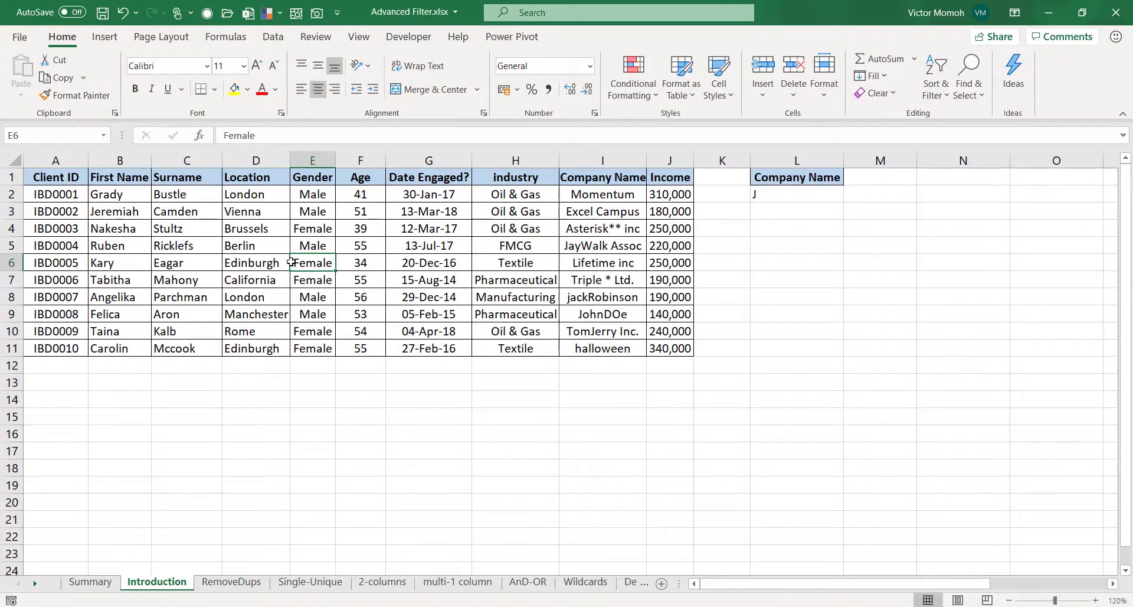
key(ctrl+shift+l)
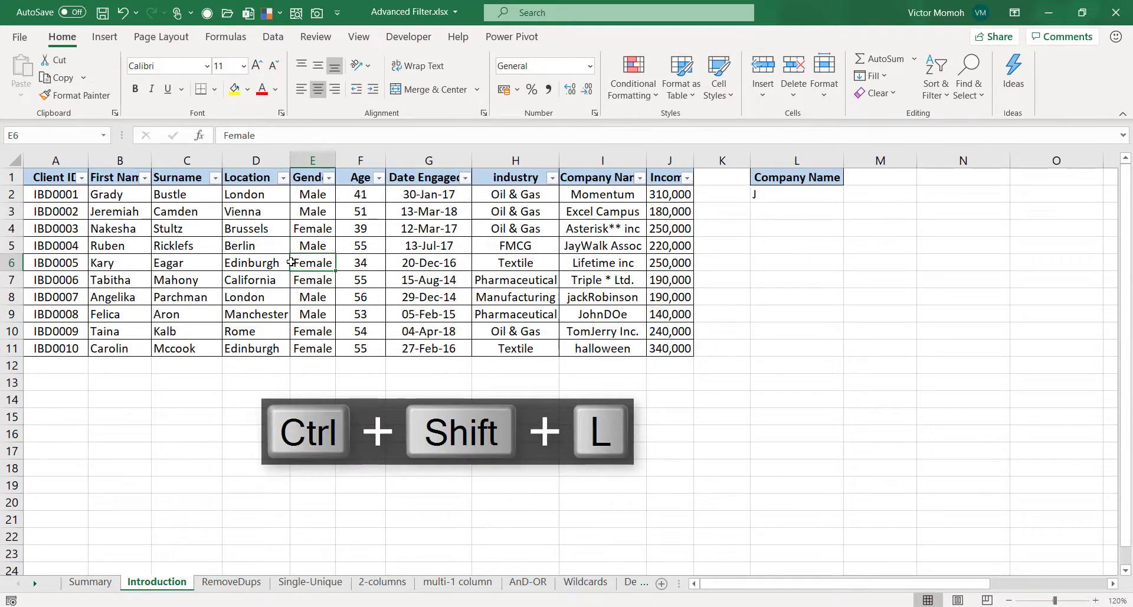
Examine the Age column's custom filter conditions without applying any, and check the Summary sheet.
click(357, 224)
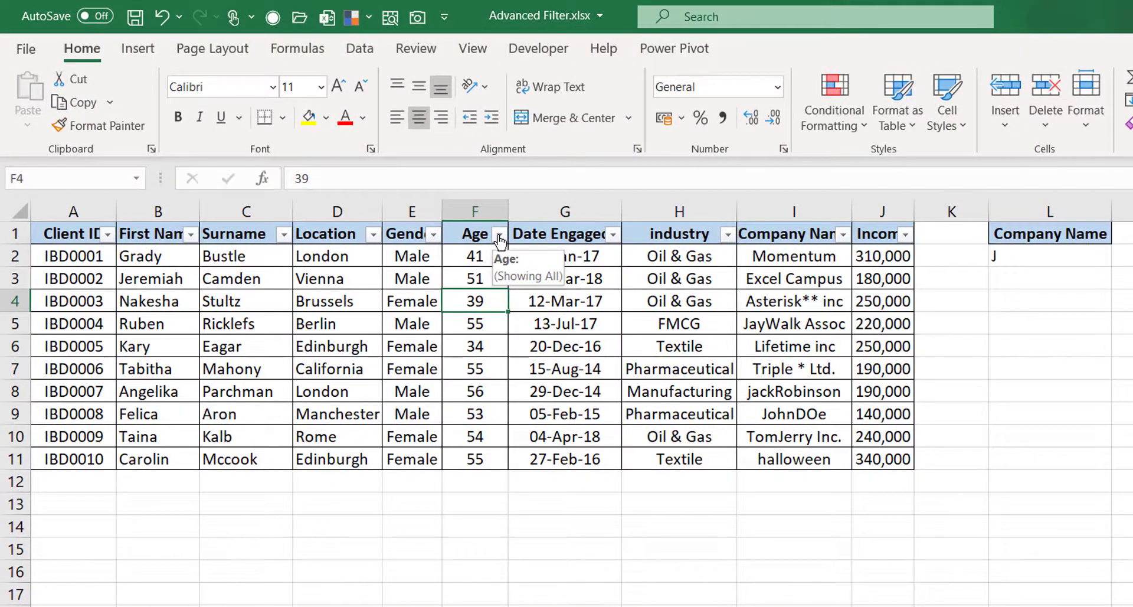
click(499, 237)
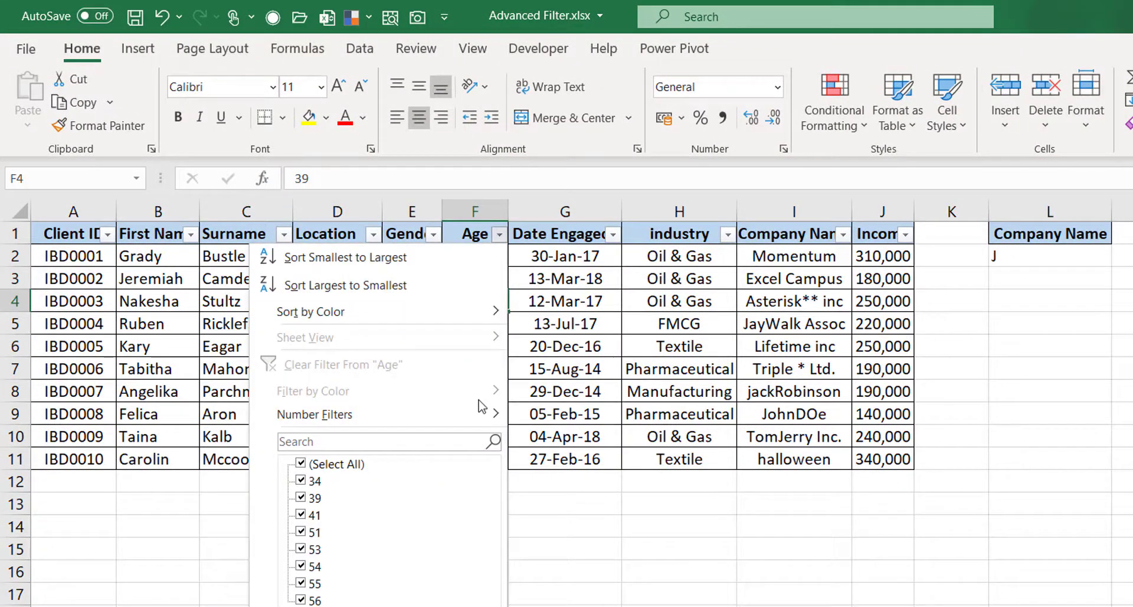
mouse_move(488, 416)
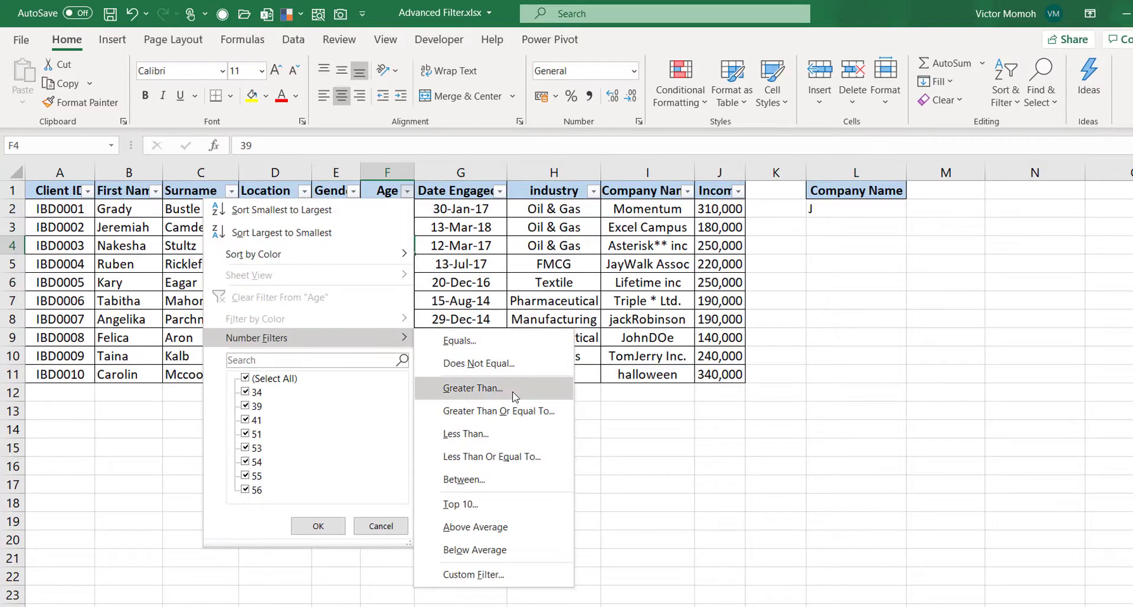
click(519, 575)
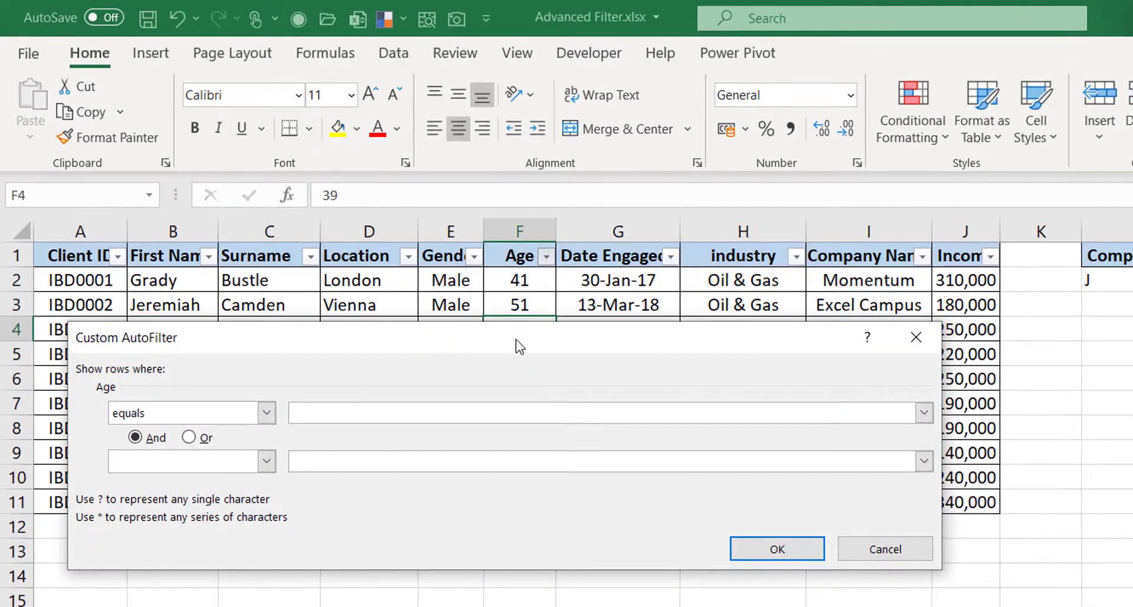
drag(397, 256, 556, 275)
drag(726, 358, 742, 417)
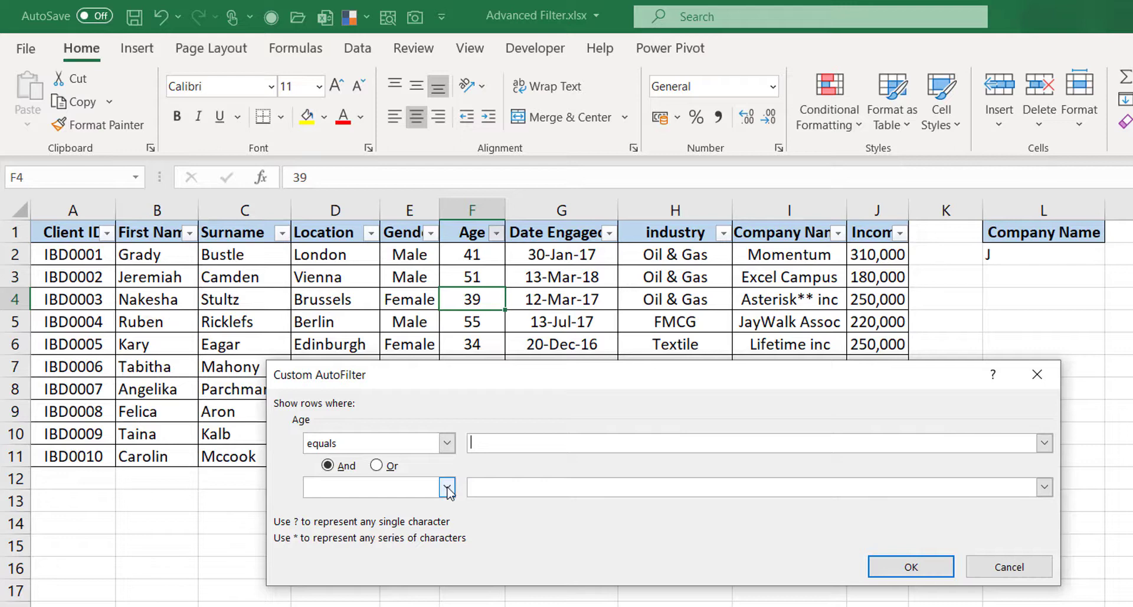
click(1028, 384)
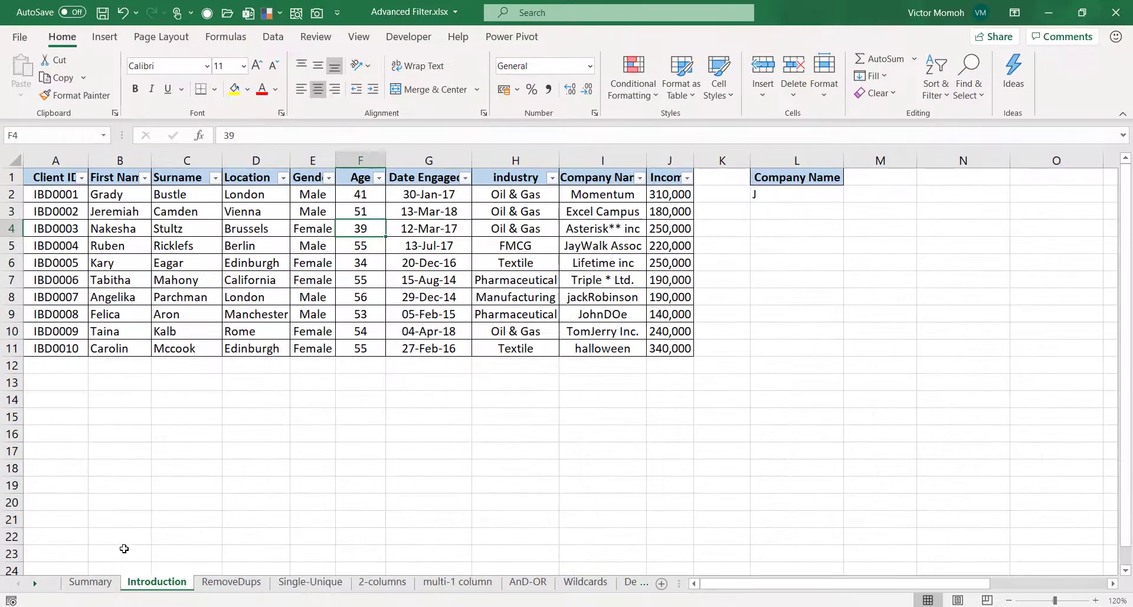
click(90, 581)
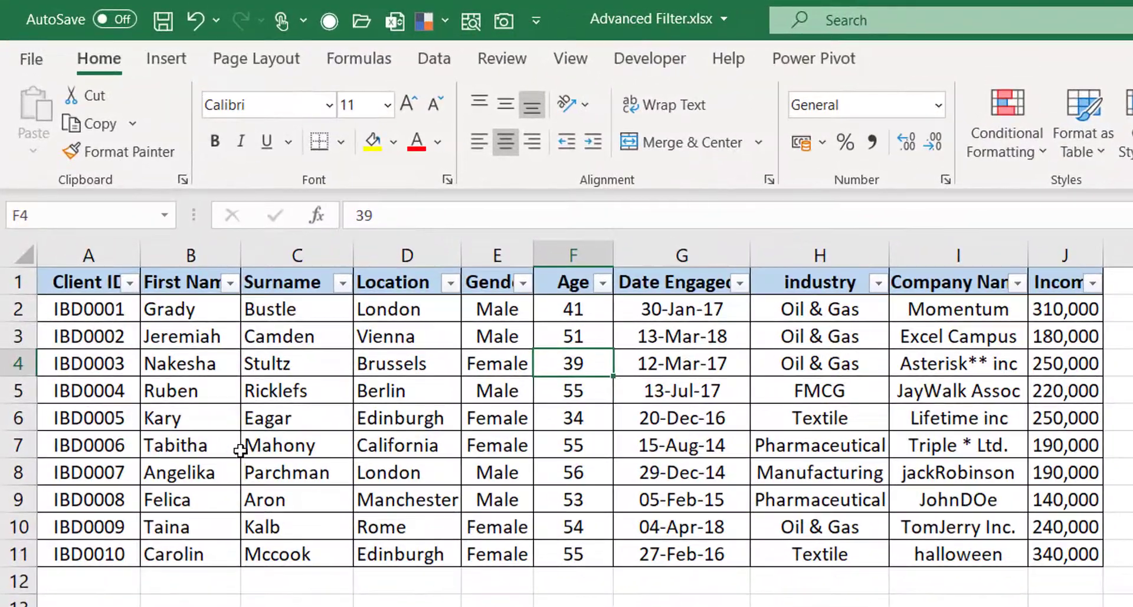
Filter the client table to rows where Age is less than 40.
click(236, 470)
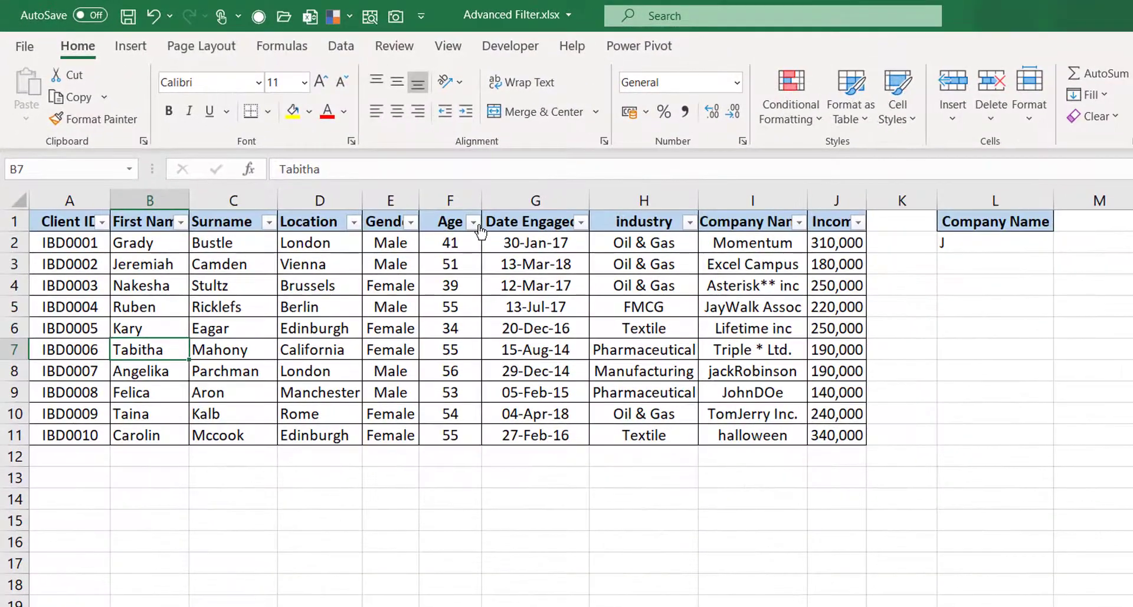
click(583, 273)
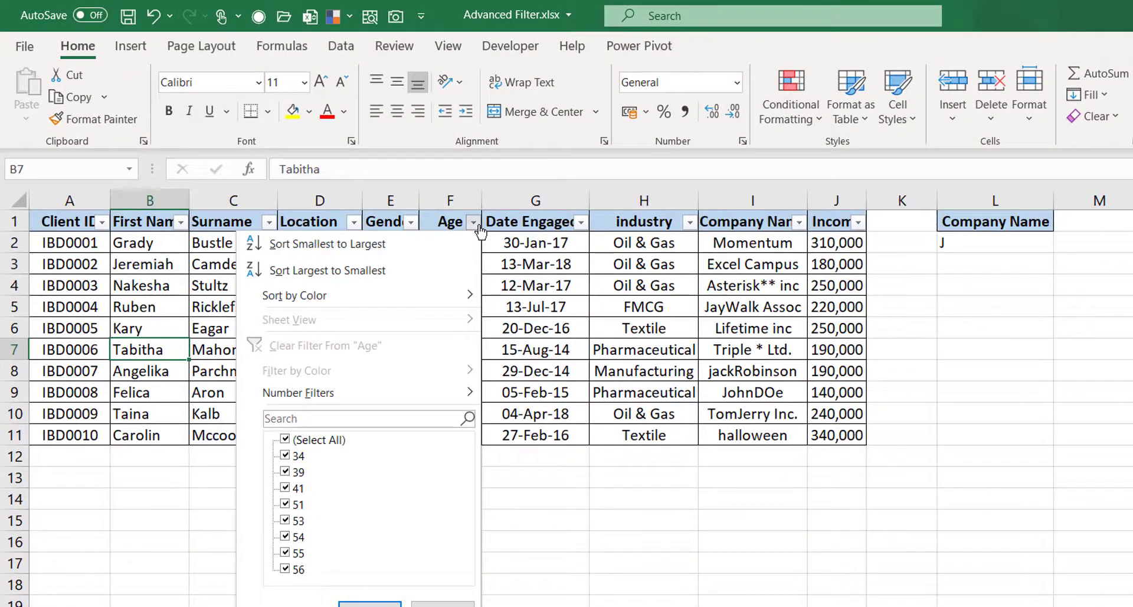
mouse_move(409, 395)
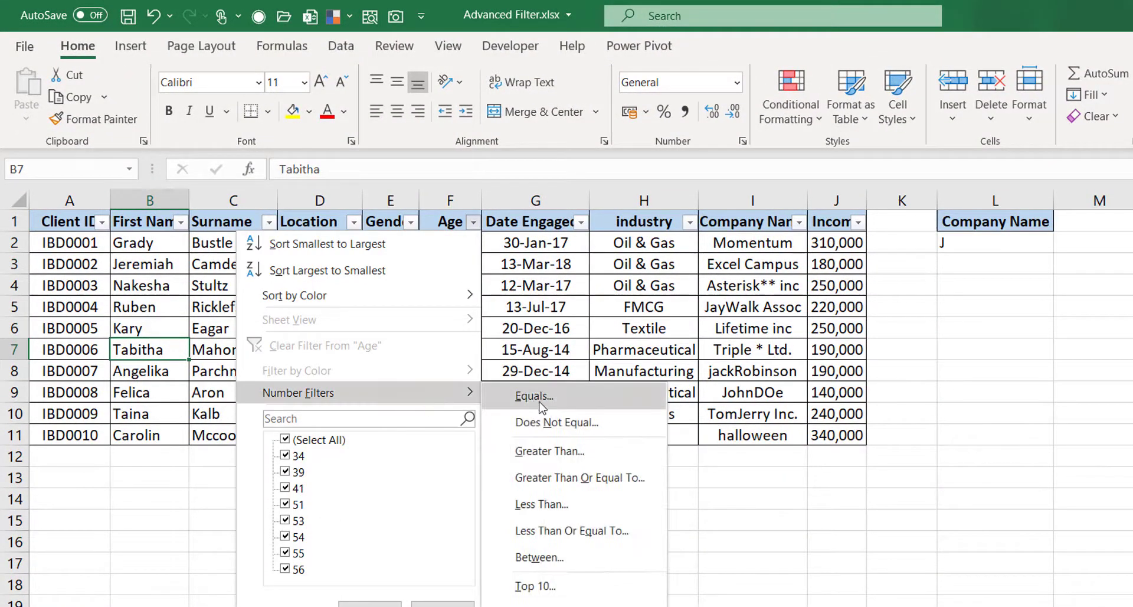
click(560, 507)
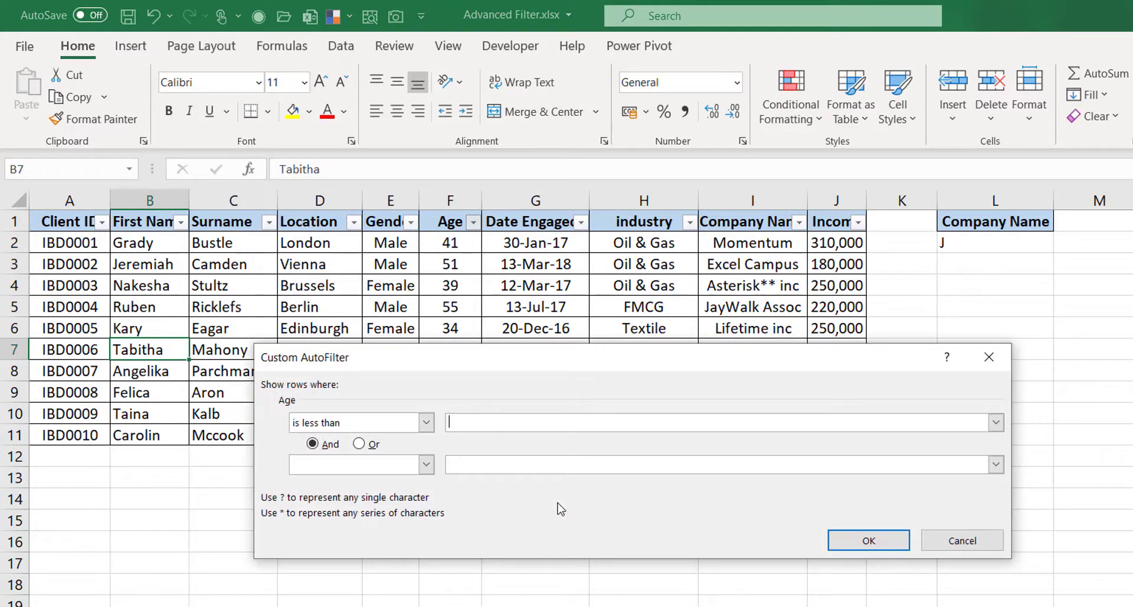
text(40)
key(Return)
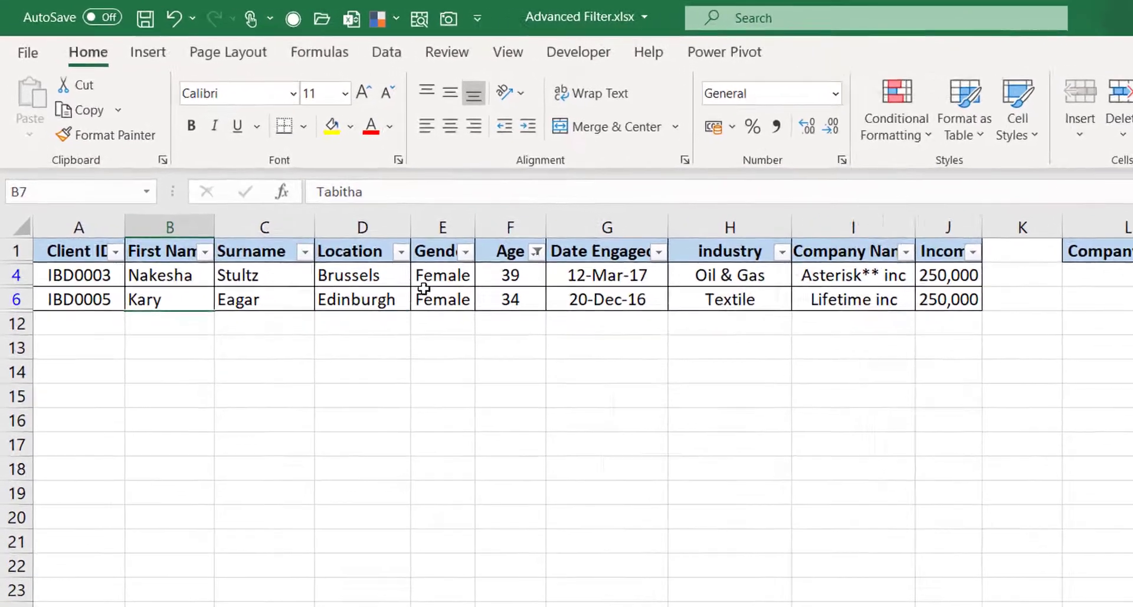
Clear the Age filter from the client table.
click(423, 288)
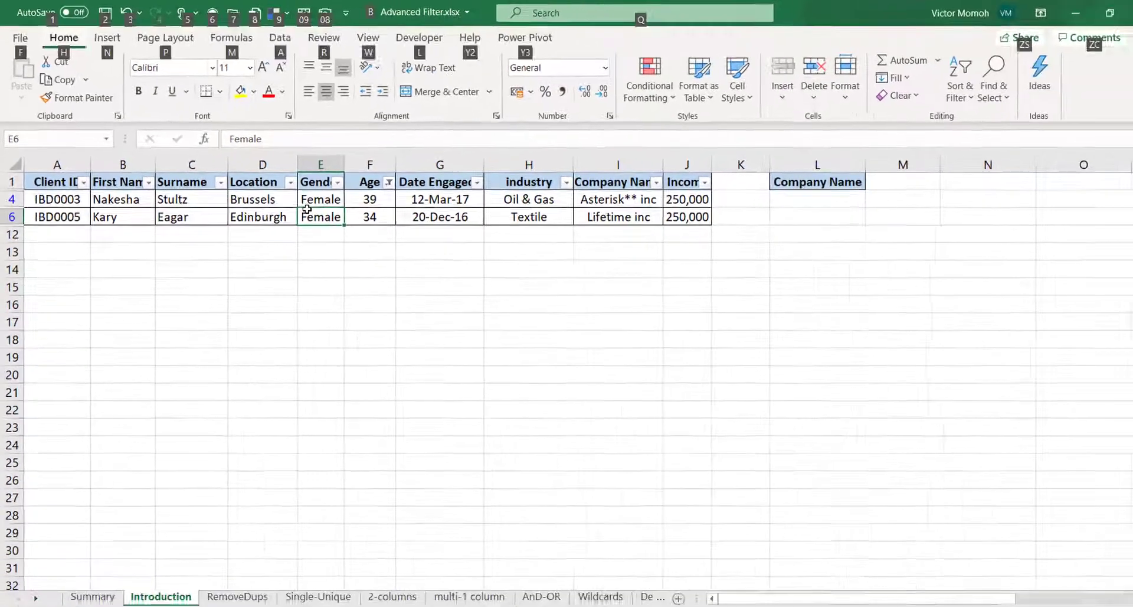
key(alt+a)
key(c)
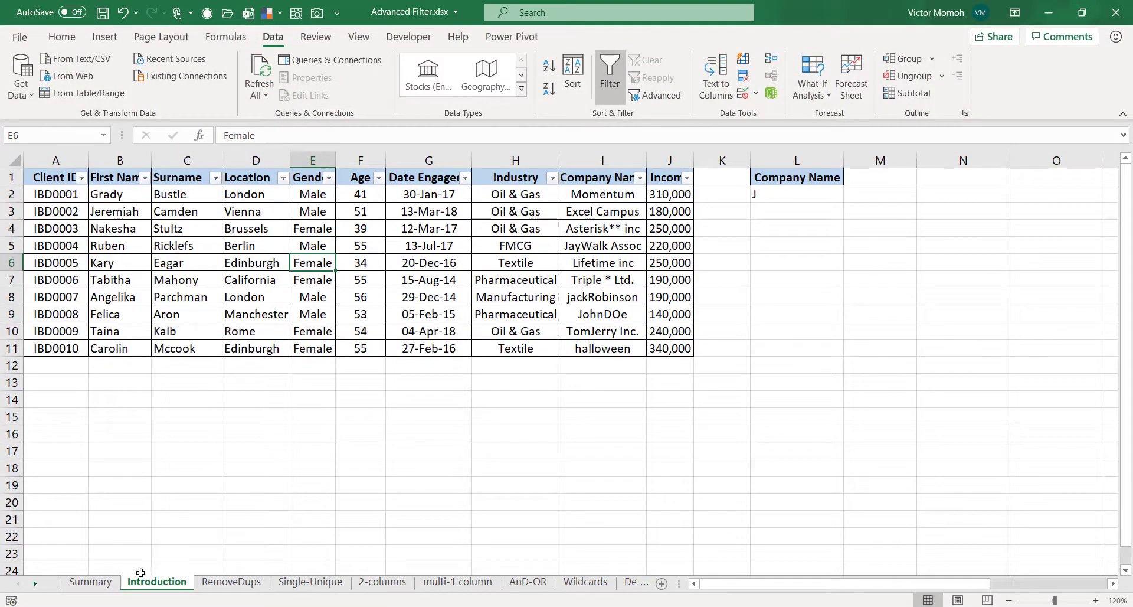
Review the Advanced Filter notes on the Summary sheet and examine the Introduction sheet's Location column for repeated entries.
click(91, 582)
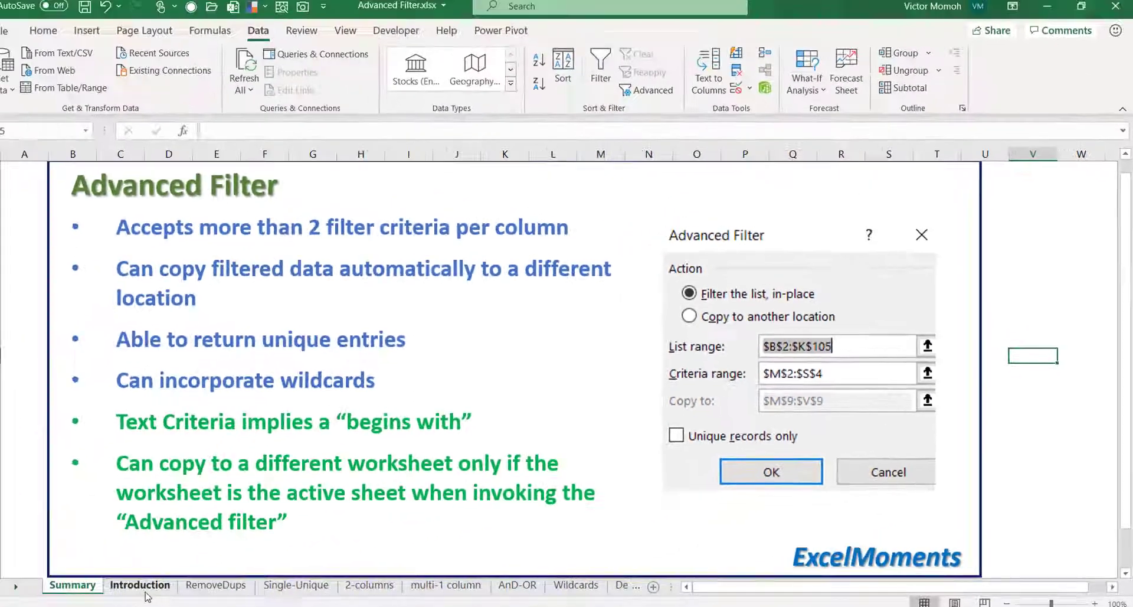
click(142, 585)
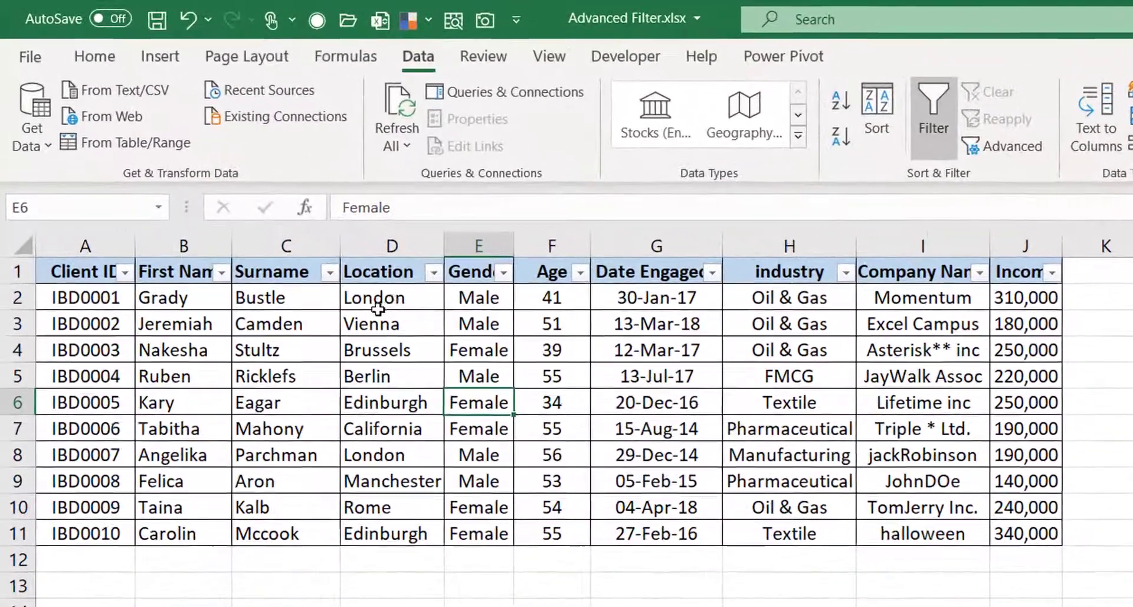
click(410, 296)
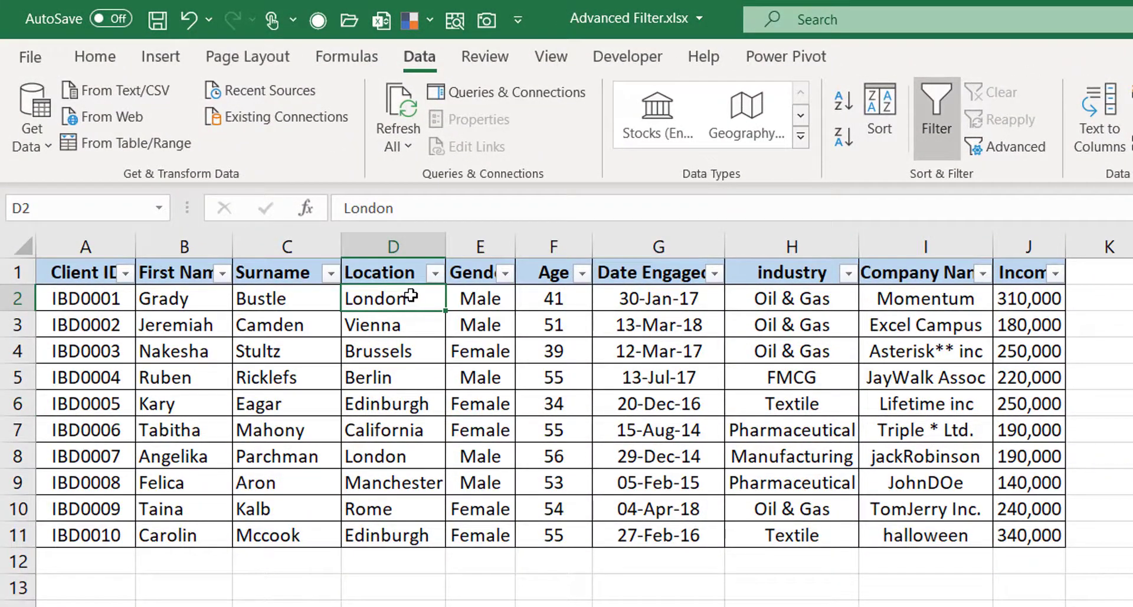
key(ctrl+shift+Down)
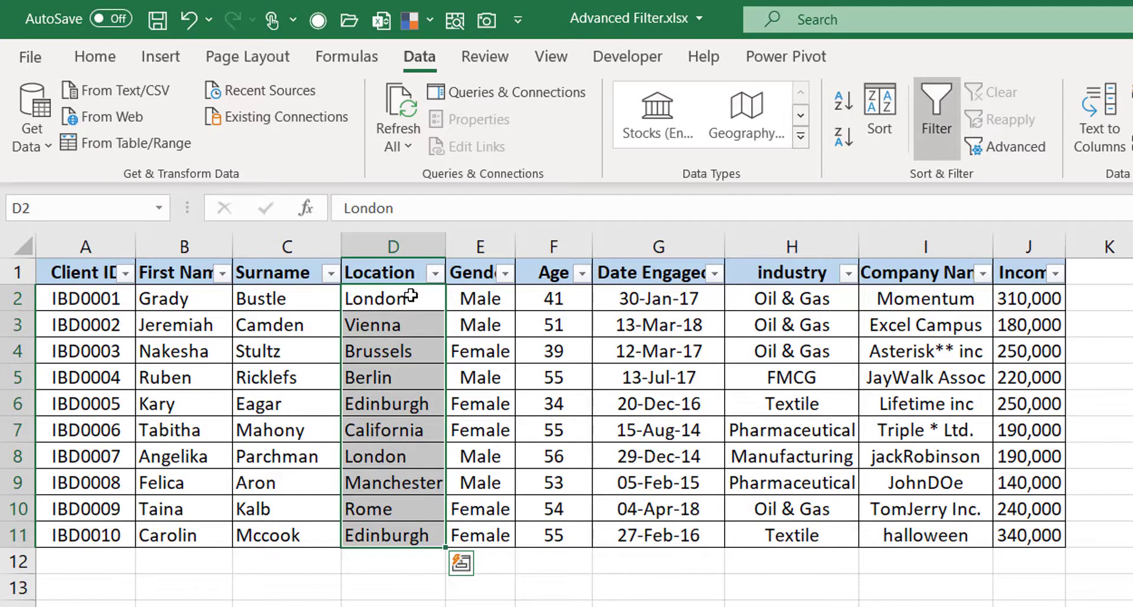
click(409, 412)
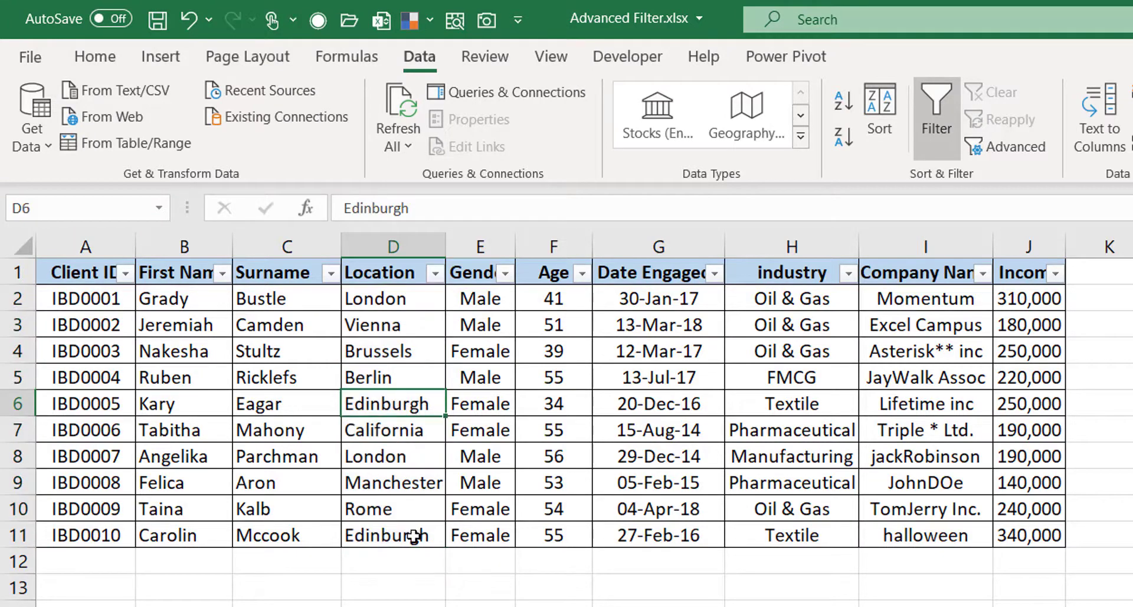
ctrl+click(414, 536)
click(402, 402)
click(402, 351)
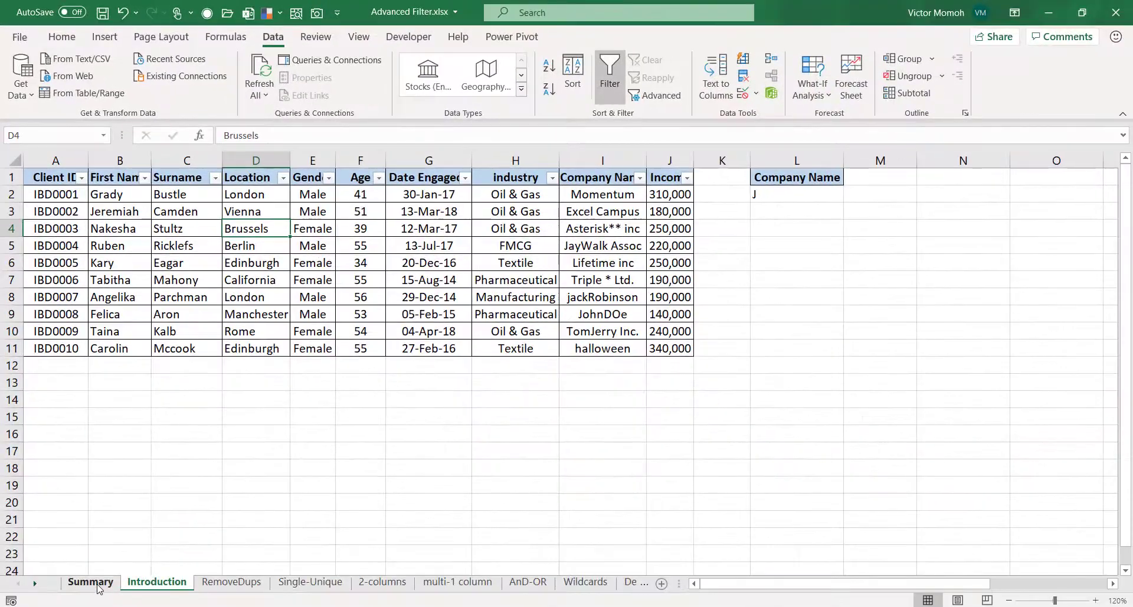
Review the Summary notes and compare the Company Name criterion J in L1:L2 with the company names in the Introduction table.
click(91, 582)
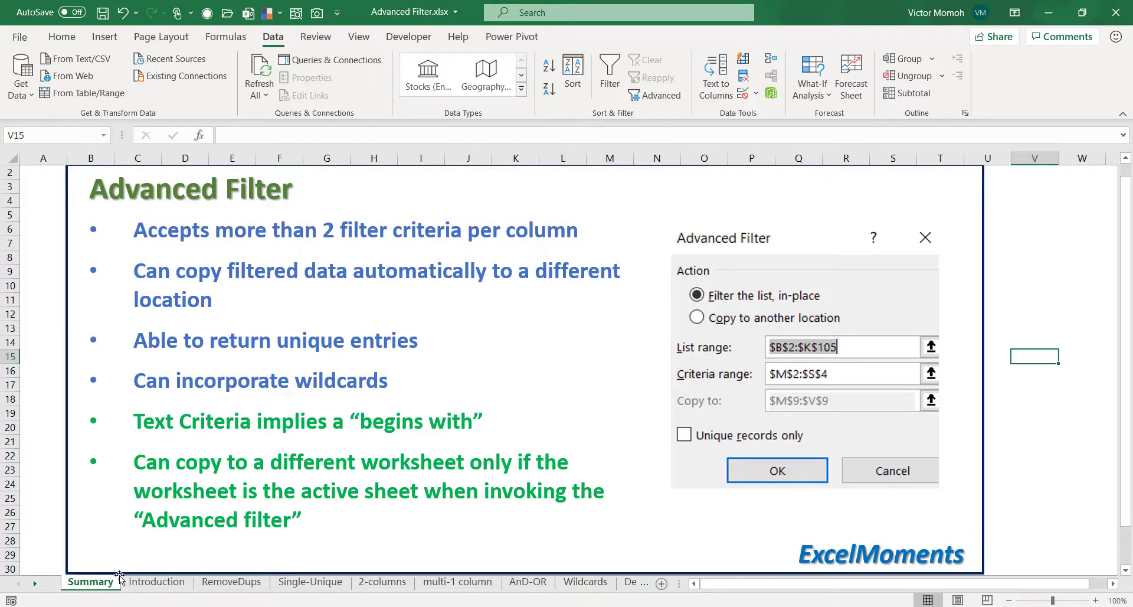
click(155, 583)
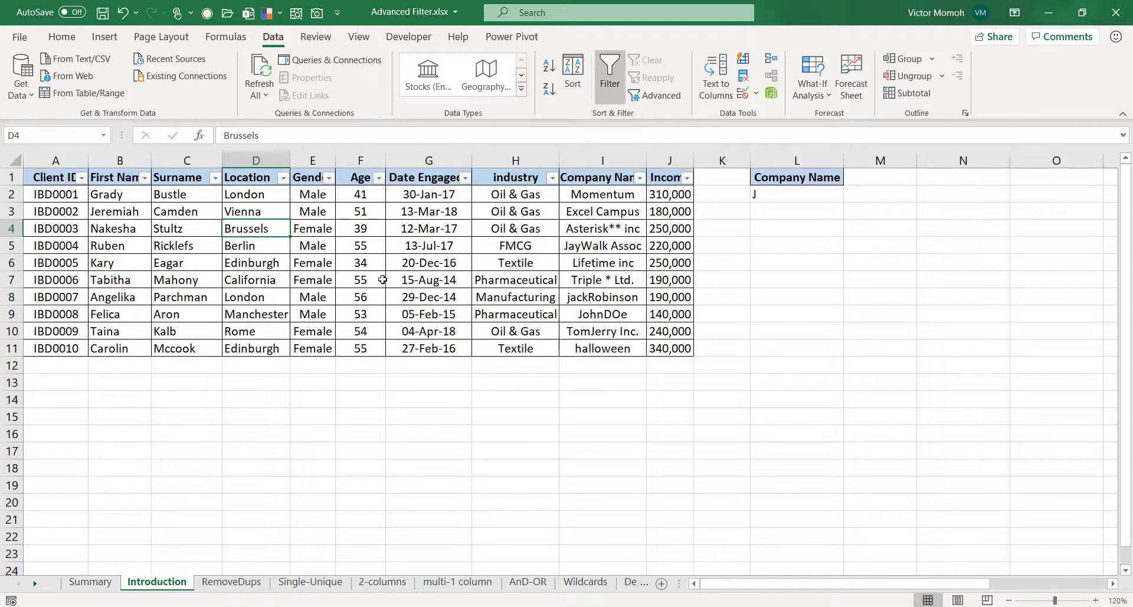
click(425, 209)
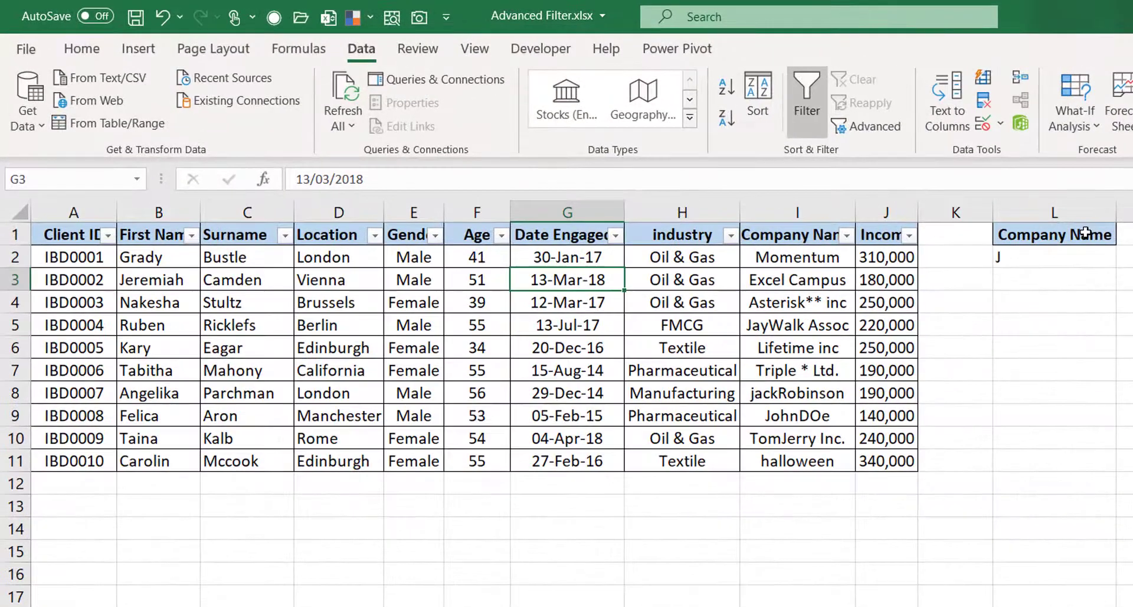
click(820, 177)
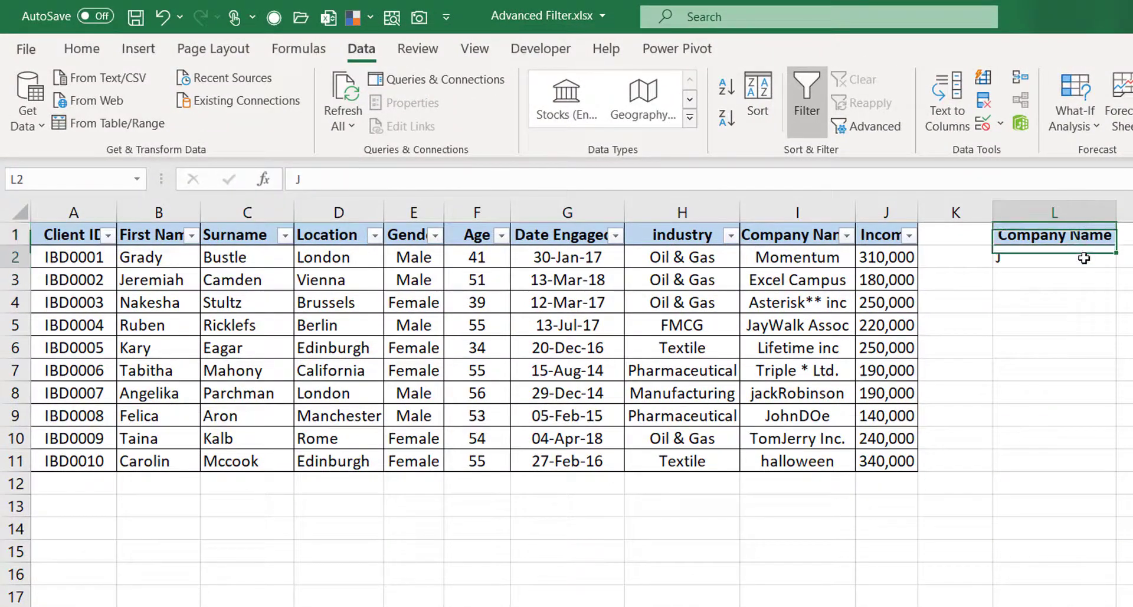
click(1085, 260)
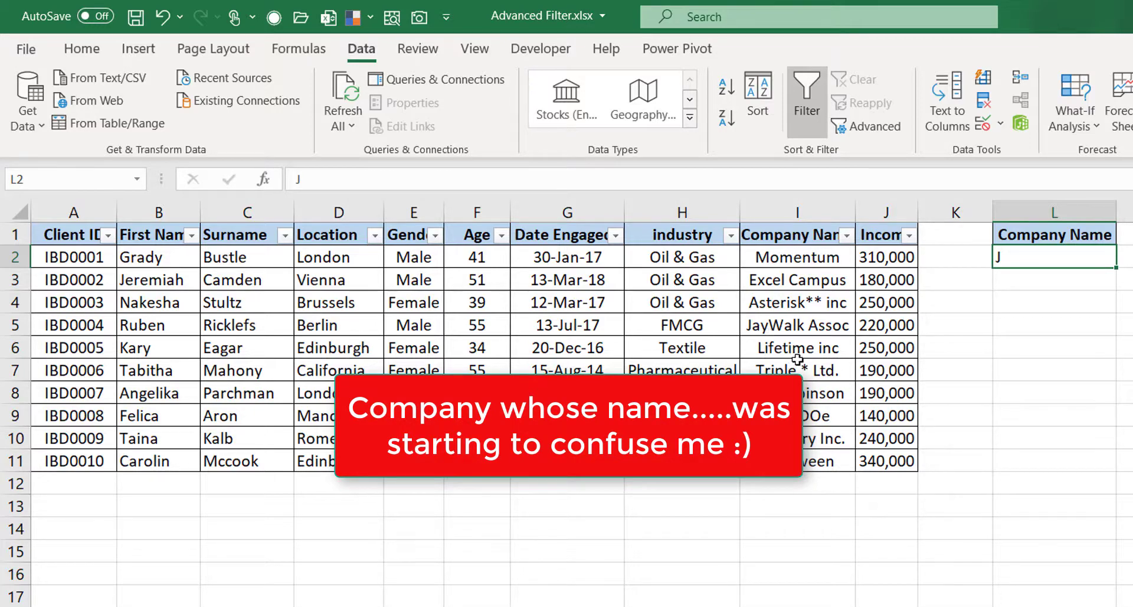
click(807, 329)
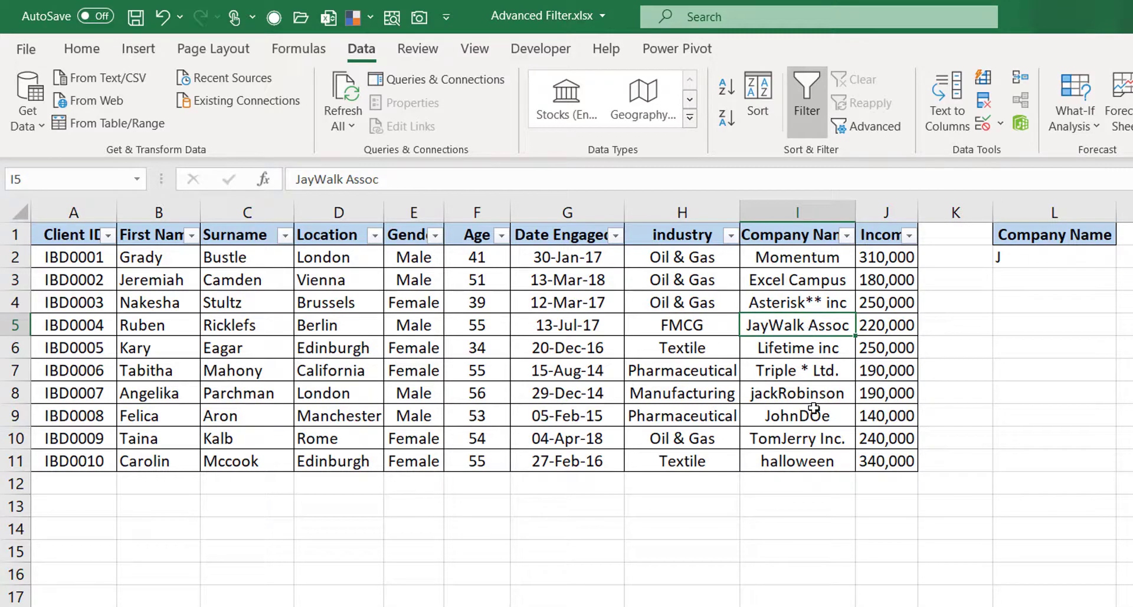
click(821, 442)
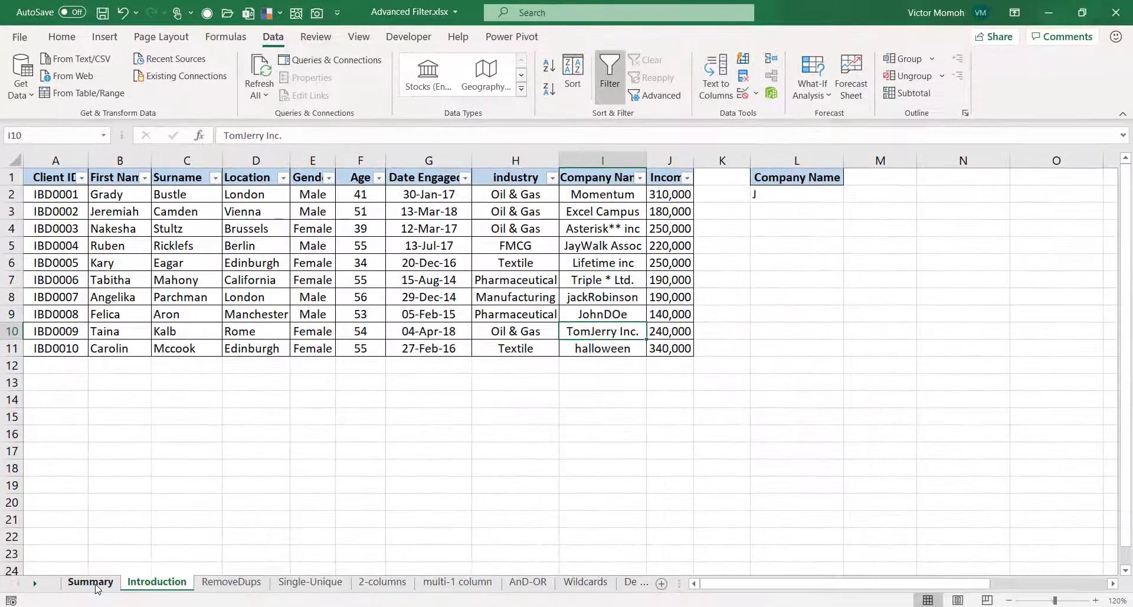
click(93, 584)
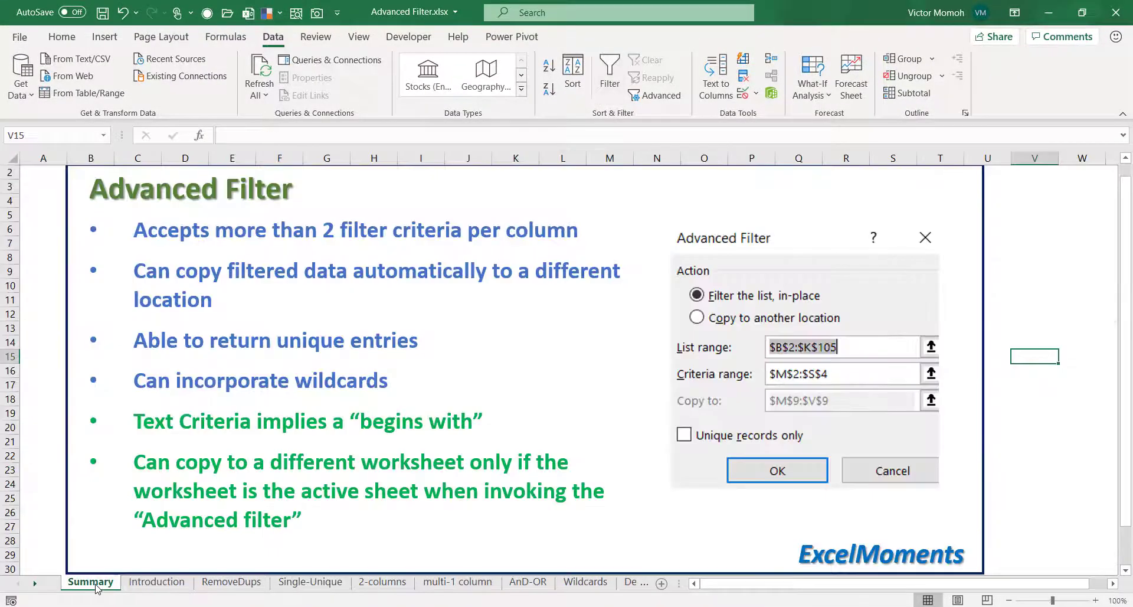